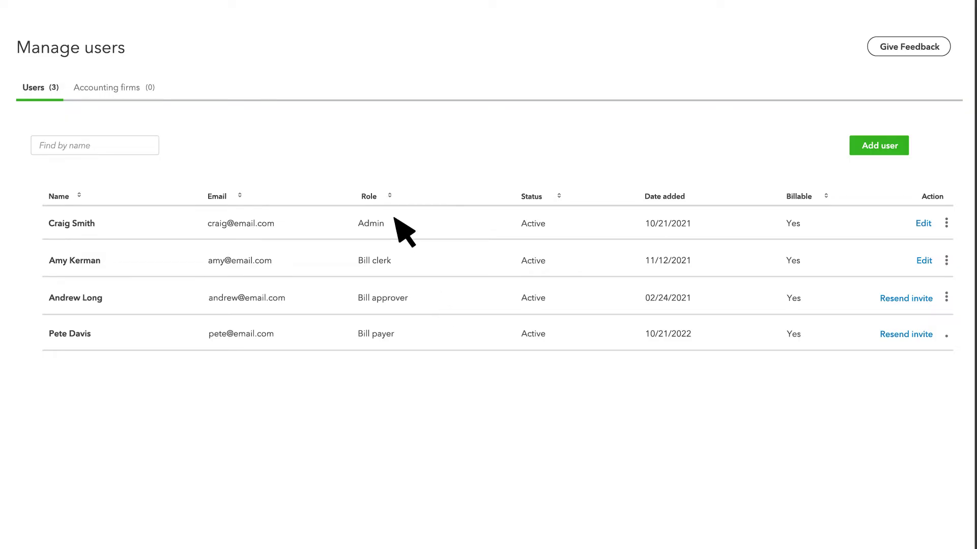
Start a workflow from the Bill Multi-Condition Approval template and name it 'Bill Approvals'
click(105, 133)
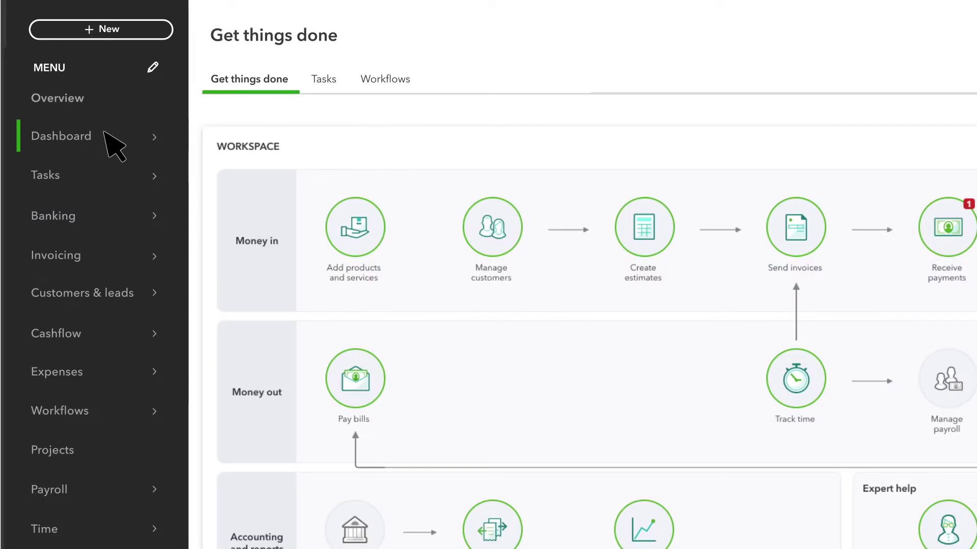
click(383, 86)
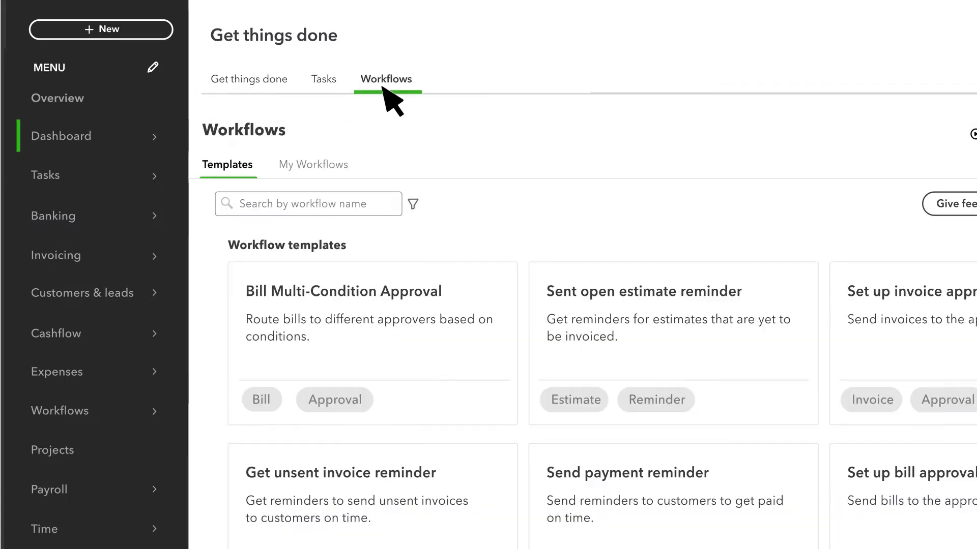
click(450, 289)
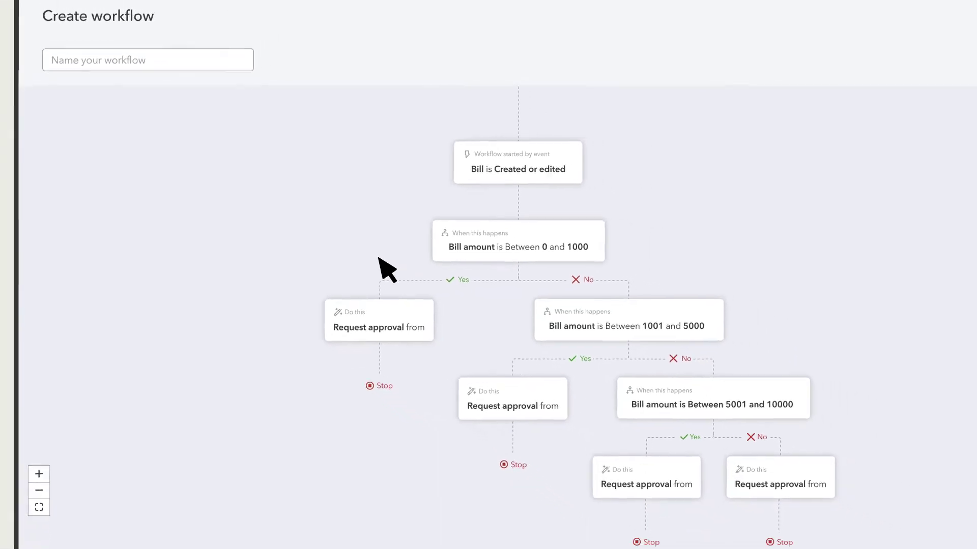
text(Bill Approval)
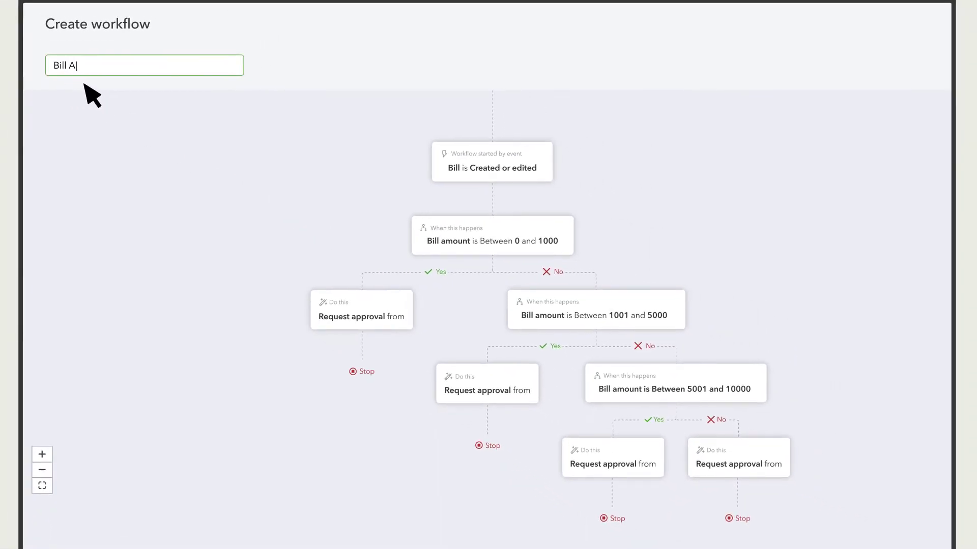
text(s)
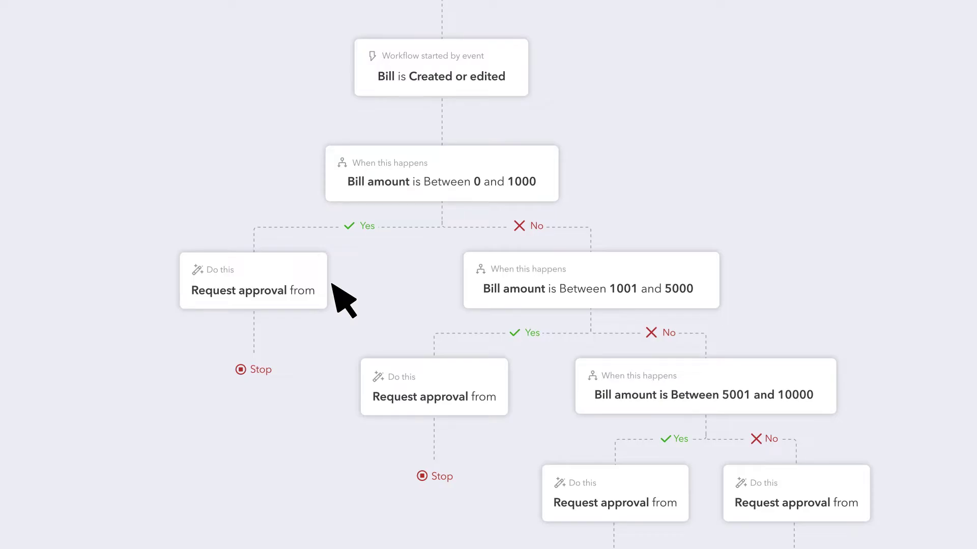
click(447, 171)
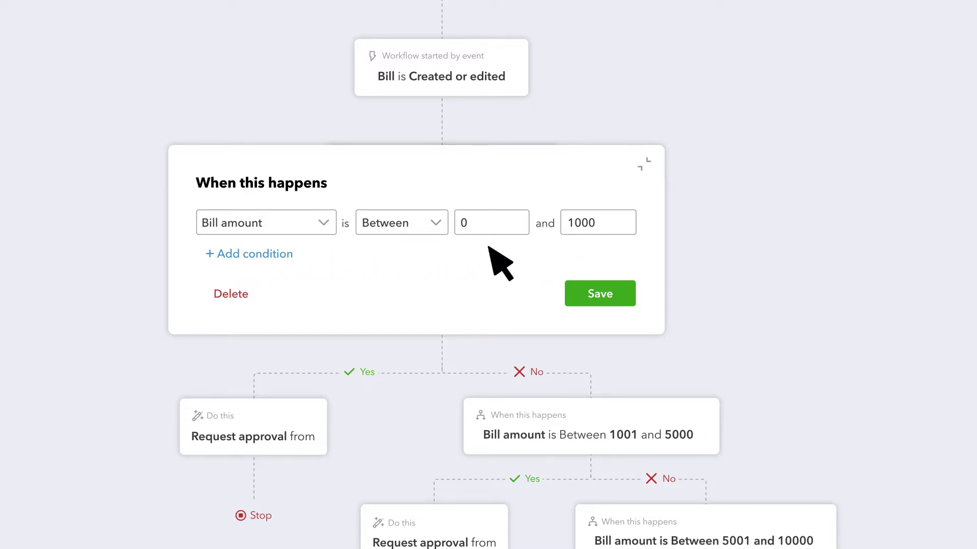
click(252, 255)
click(289, 252)
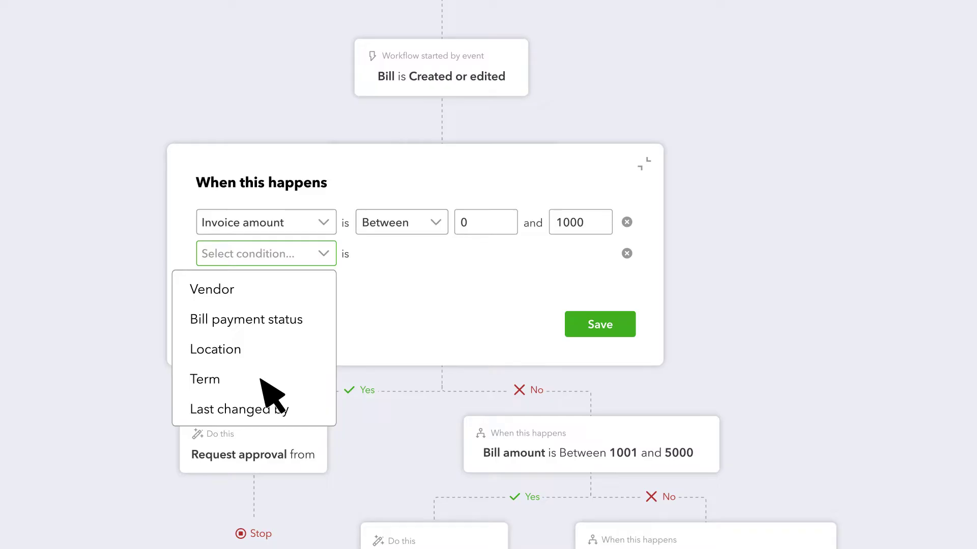
click(497, 316)
click(626, 254)
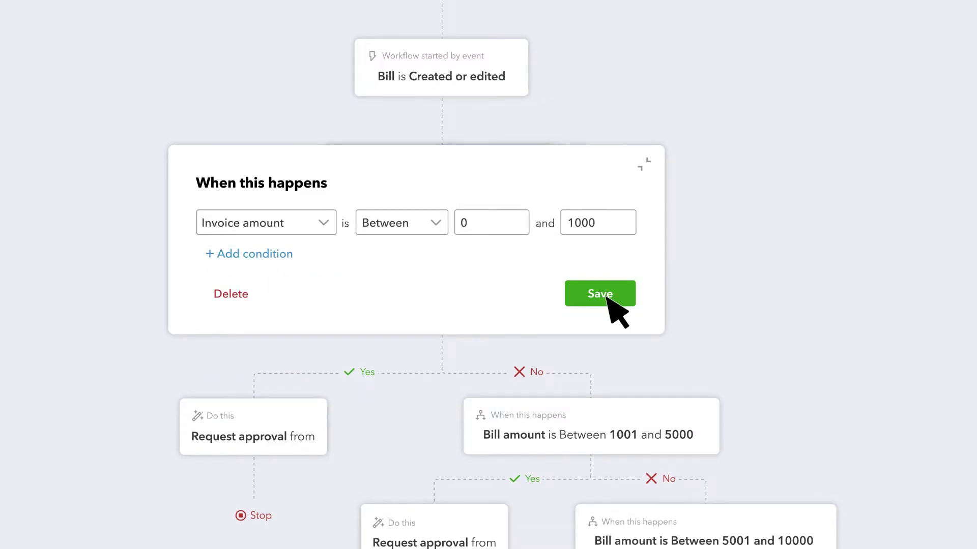
click(605, 297)
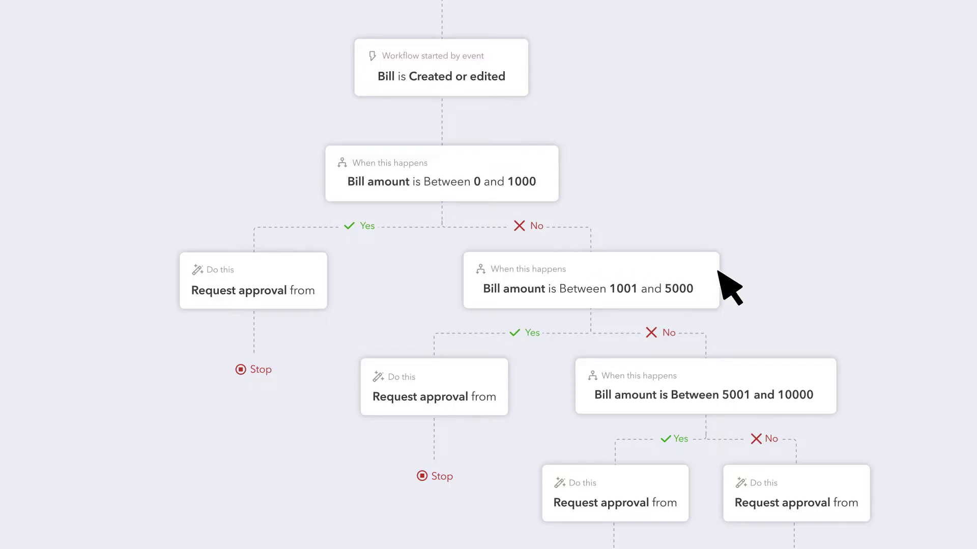
Delete the Request approval card from the 0–1000 Yes branch so it ends at Stop
click(255, 271)
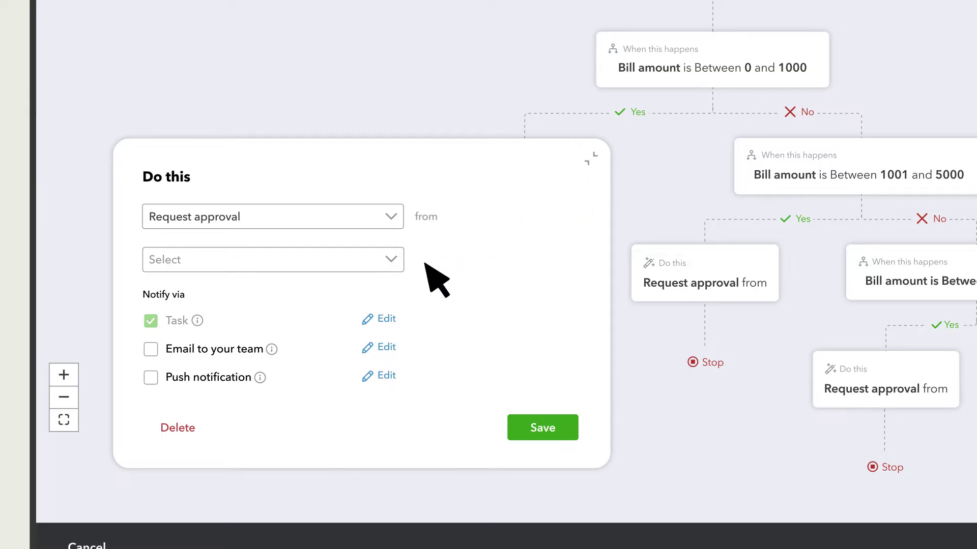
click(394, 258)
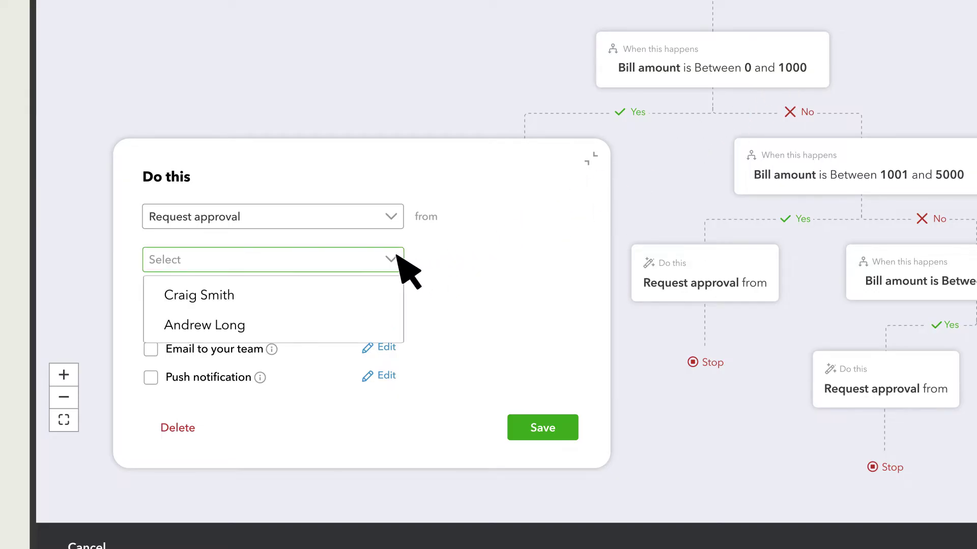
click(256, 325)
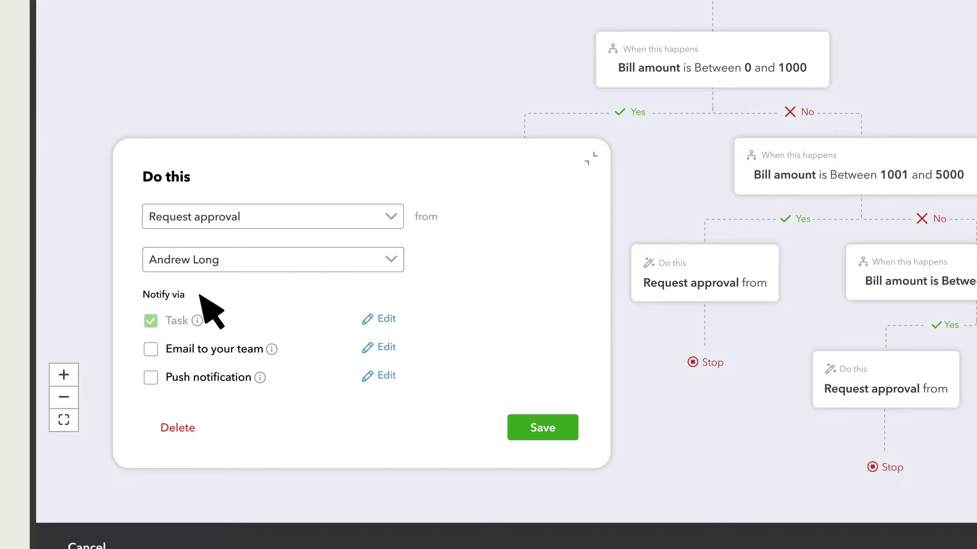
click(150, 349)
click(178, 427)
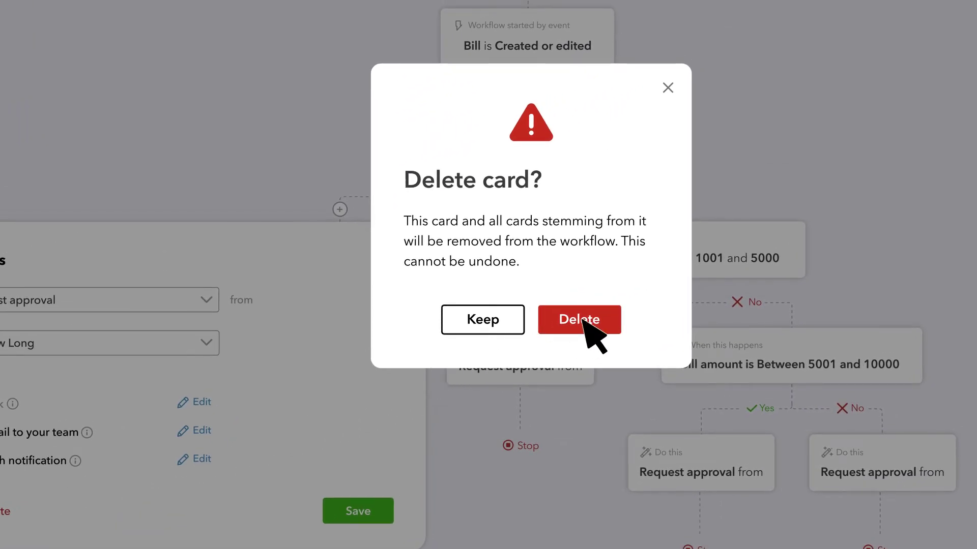
click(582, 322)
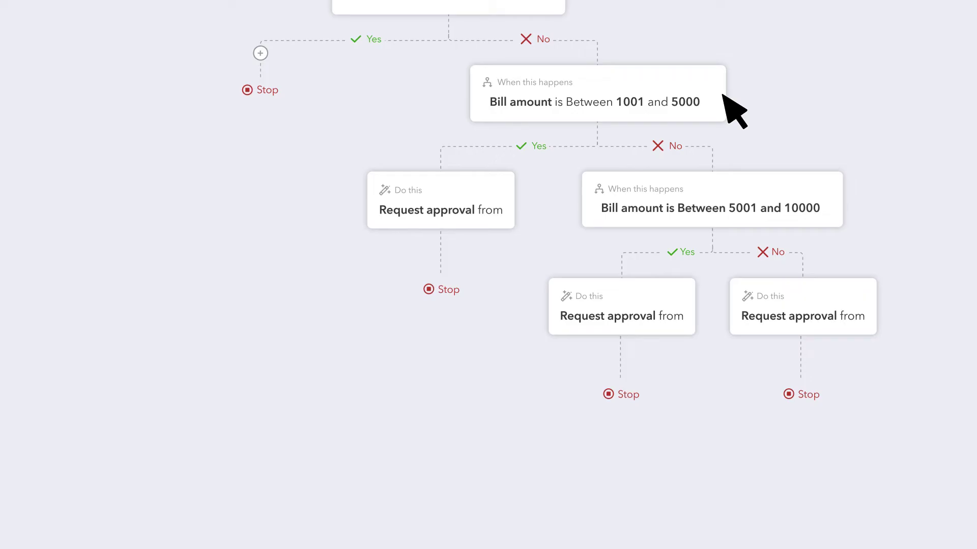
Make 1001–5000 bills request approval from the first listed user, emailing a teammate's address
click(440, 193)
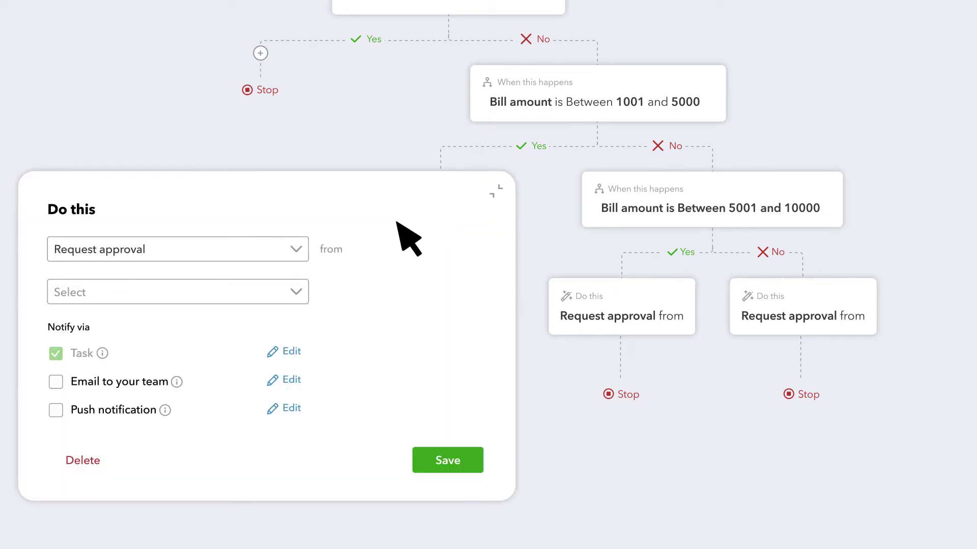
click(299, 289)
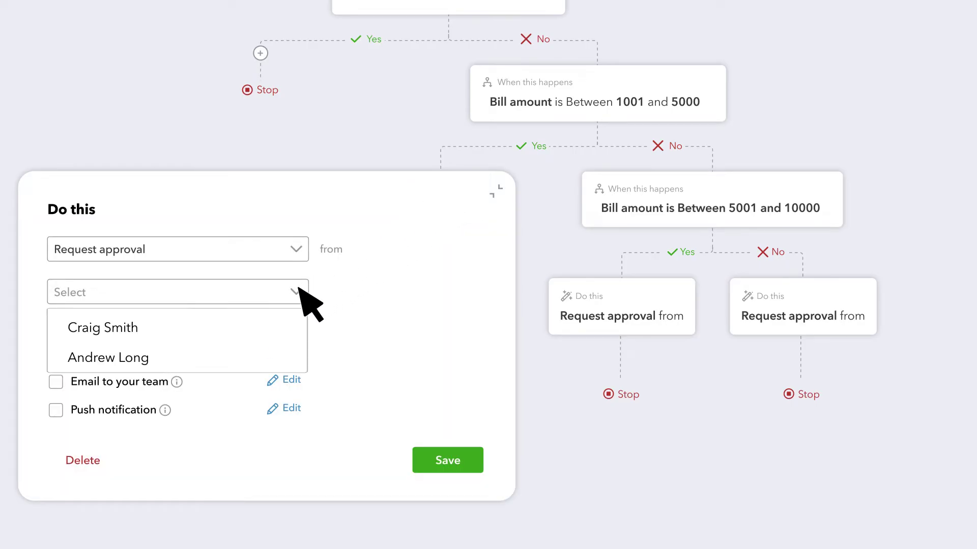
click(170, 336)
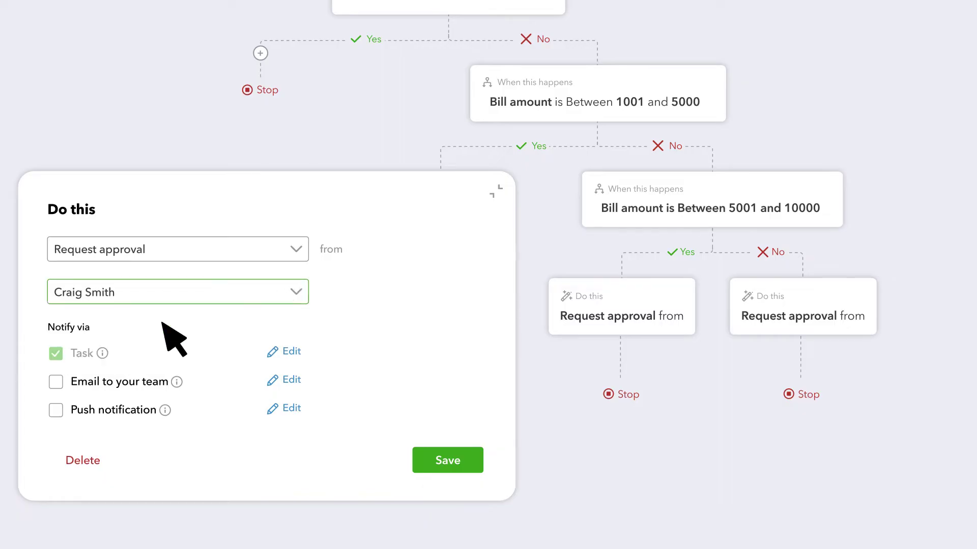
click(62, 380)
click(292, 377)
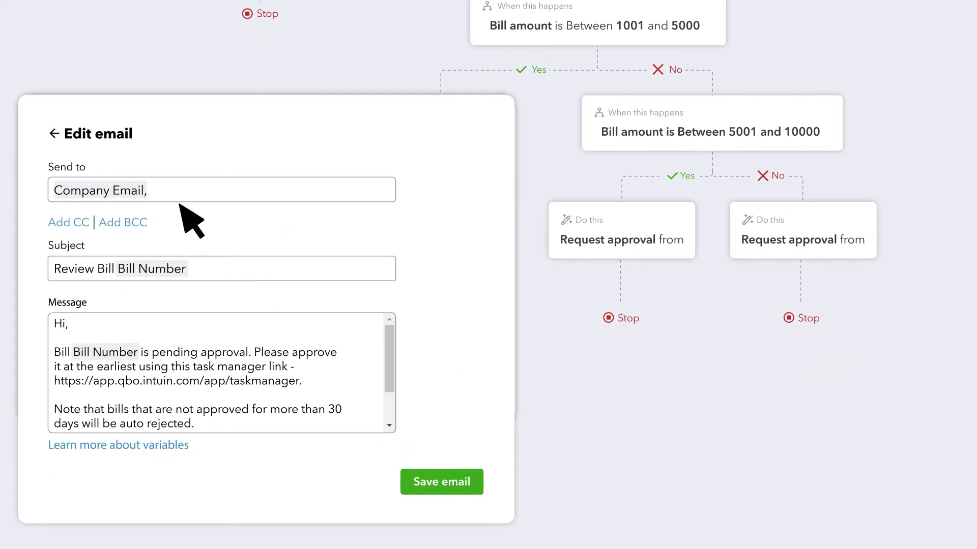
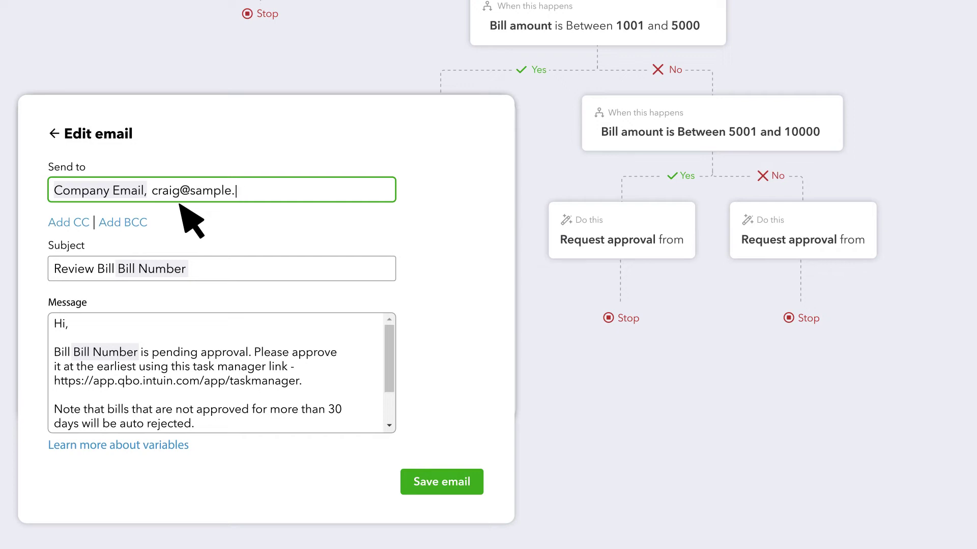
click(450, 484)
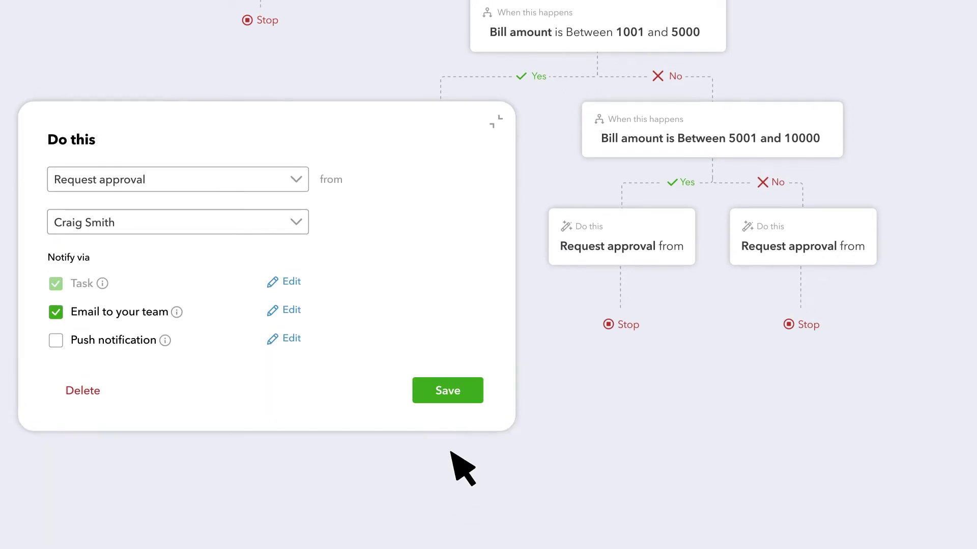
click(457, 498)
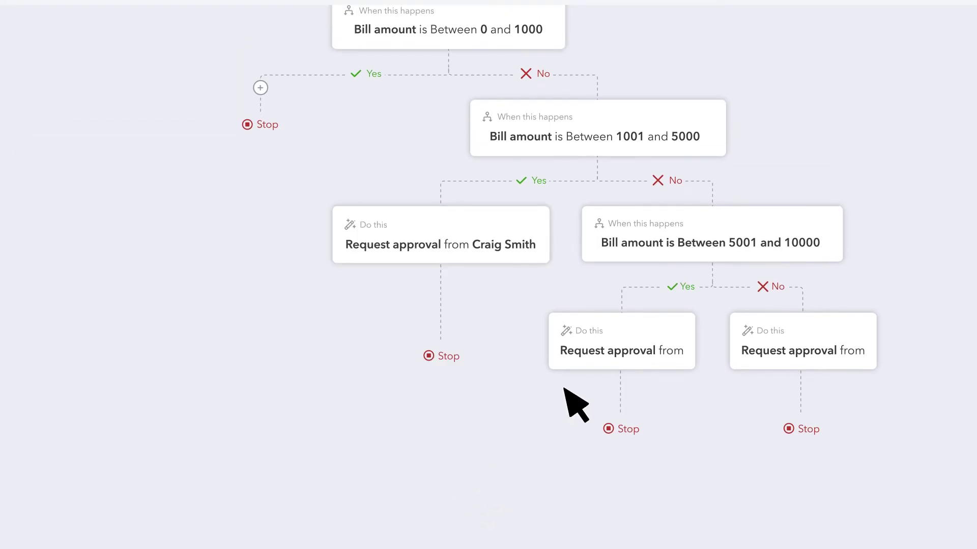
Set the 5001–10000 Yes branch to request approval from the second teammate, with team email
click(631, 346)
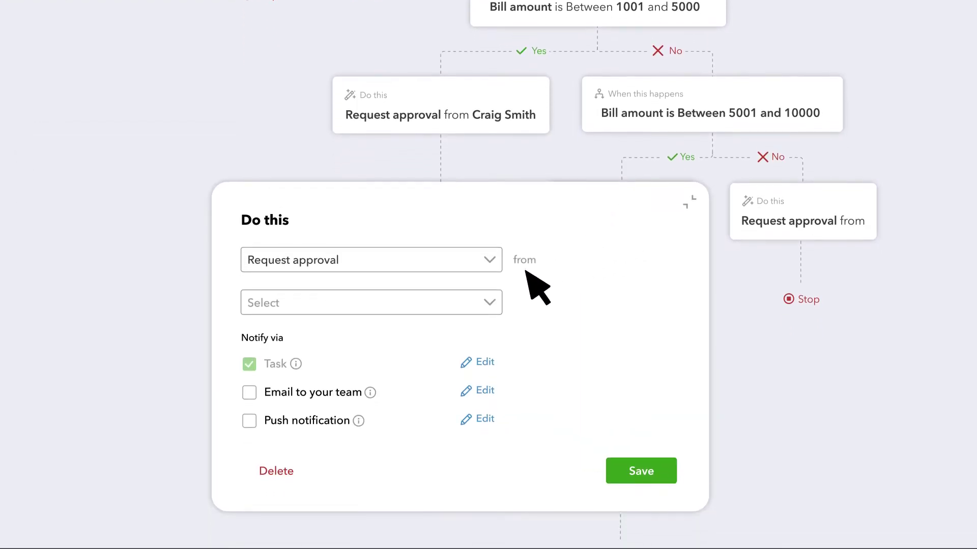
click(490, 302)
click(375, 381)
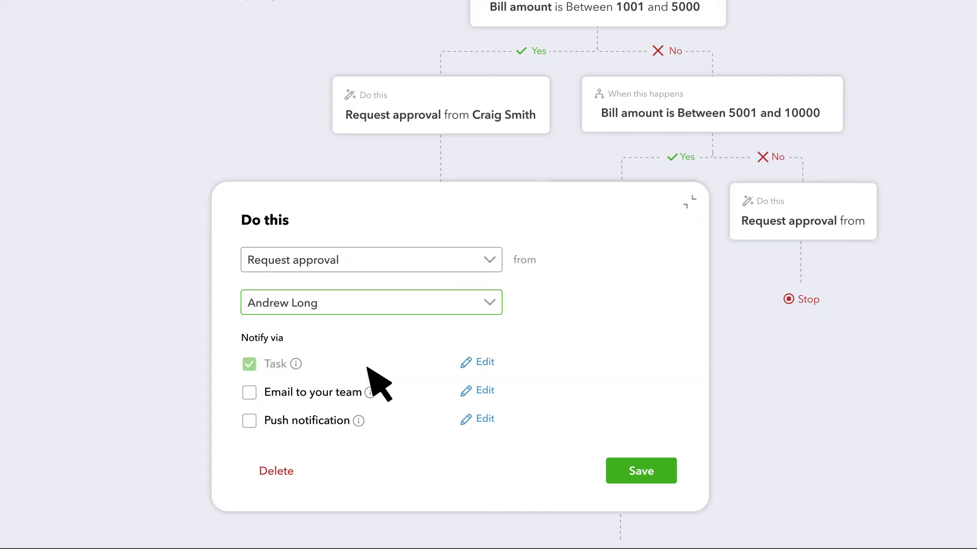
click(250, 393)
click(650, 467)
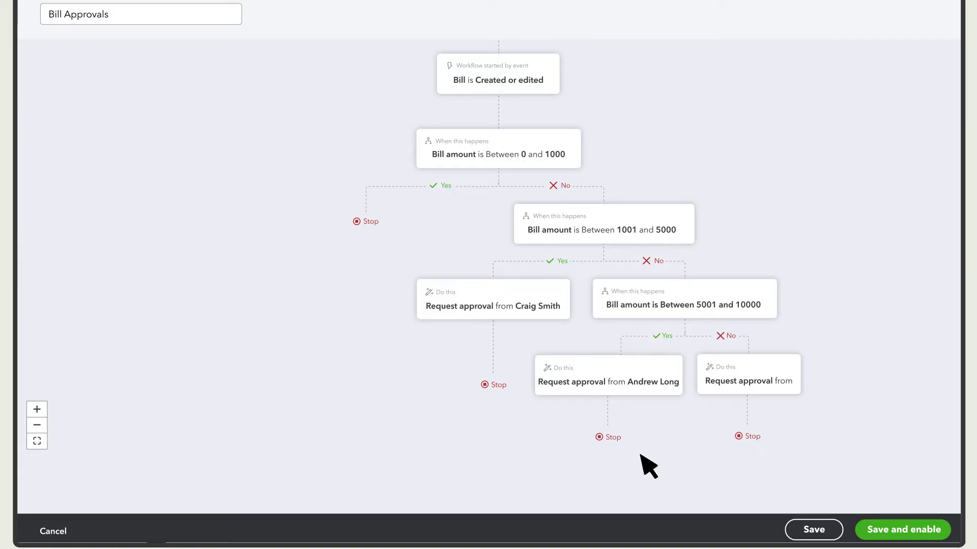
Save and enable Bill Approvals, toggling it off and back on in My Workflows
click(907, 530)
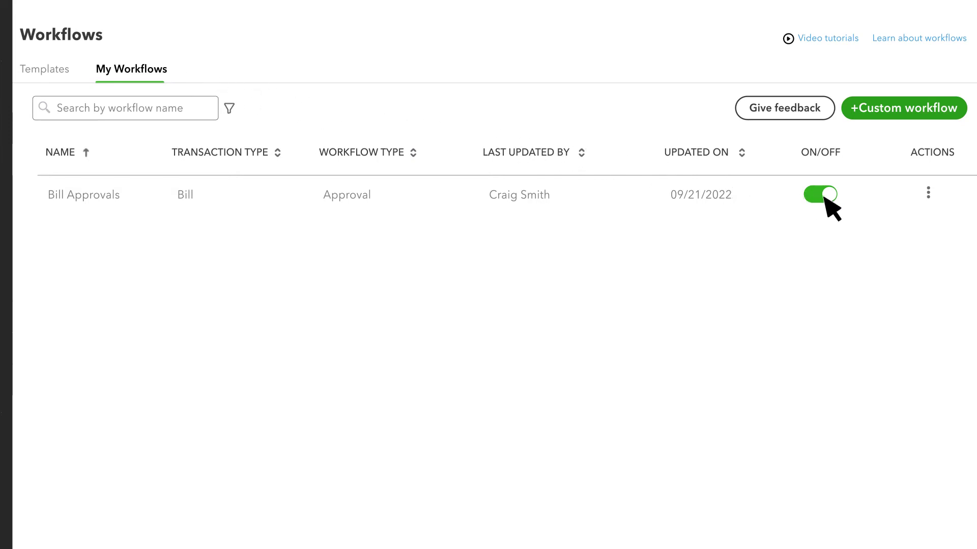
click(823, 196)
click(824, 196)
click(927, 197)
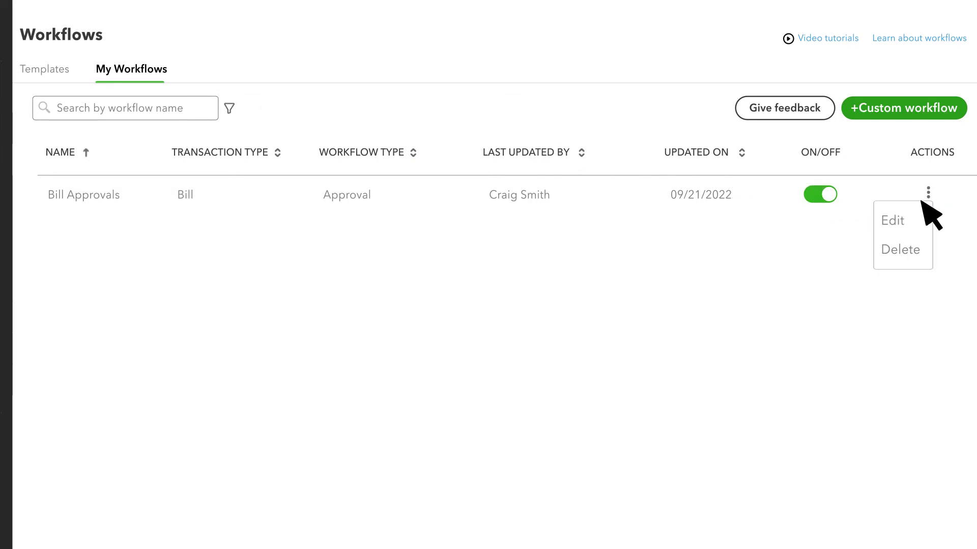
click(899, 246)
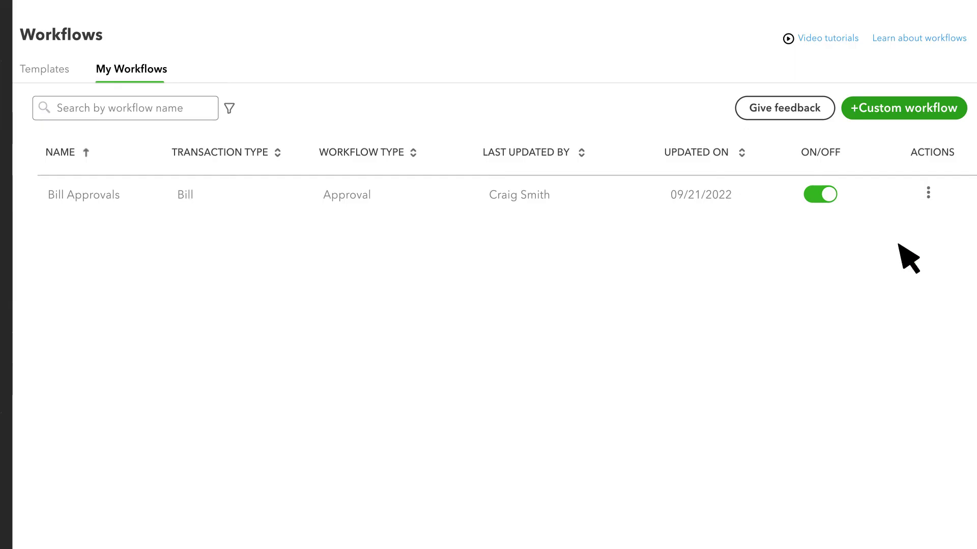
Create a $5,500 Job Supplies bill from Dan's Nursery and send it for approval
click(99, 69)
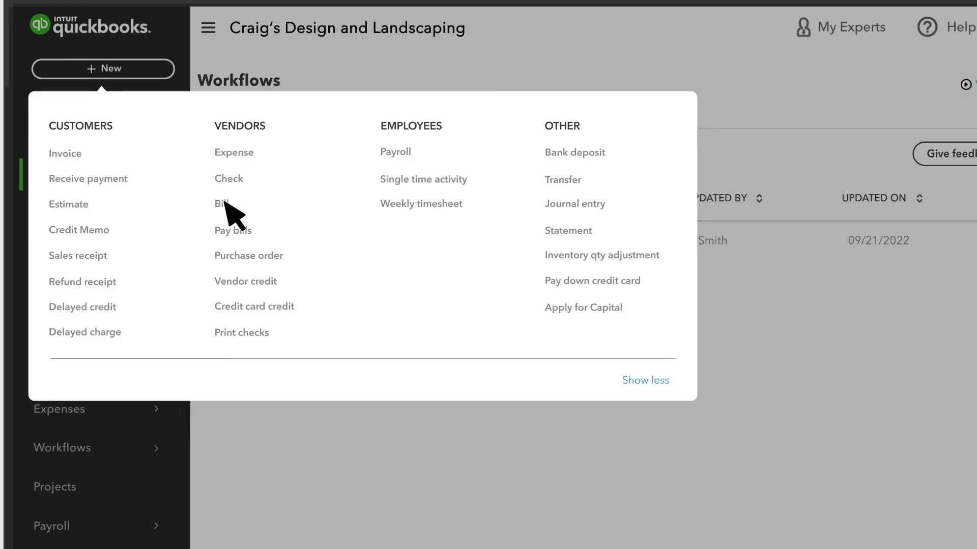
click(225, 203)
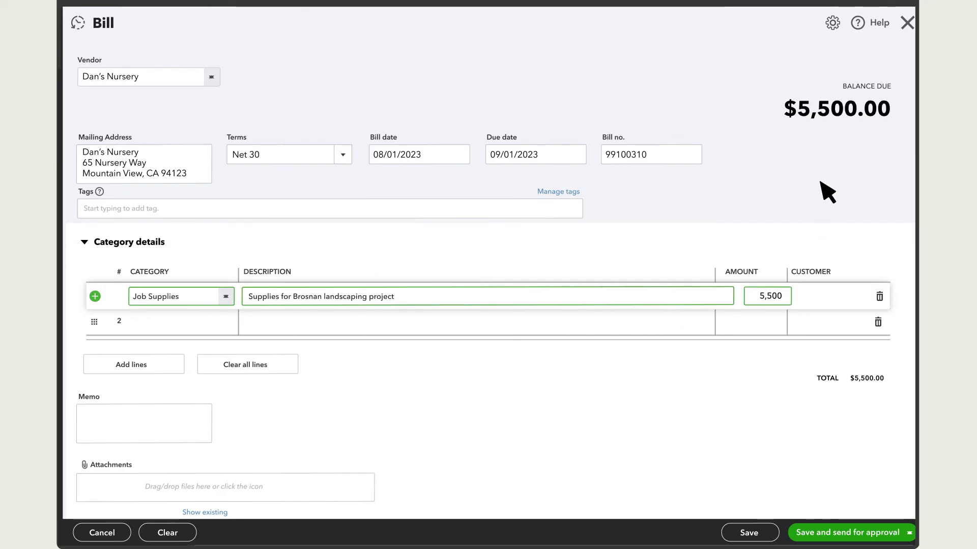
click(845, 133)
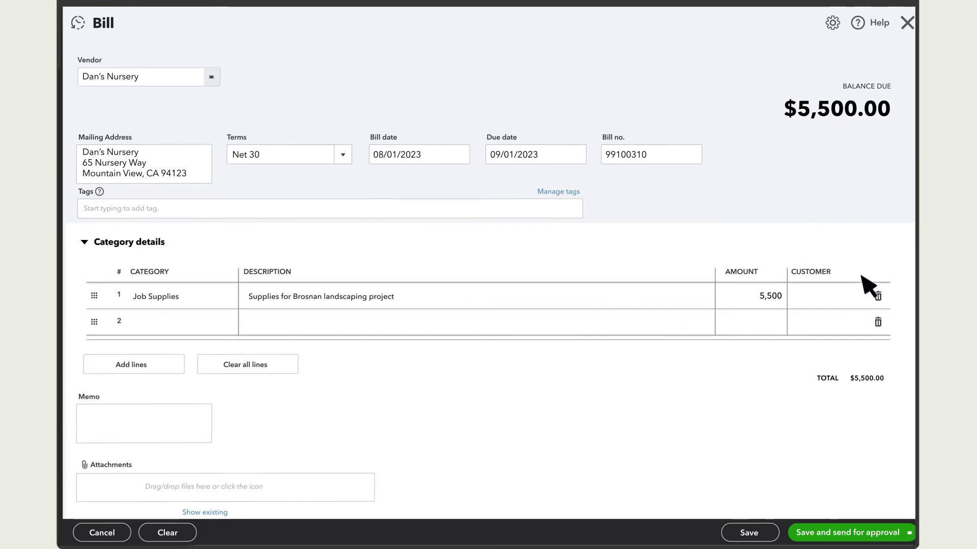
click(903, 534)
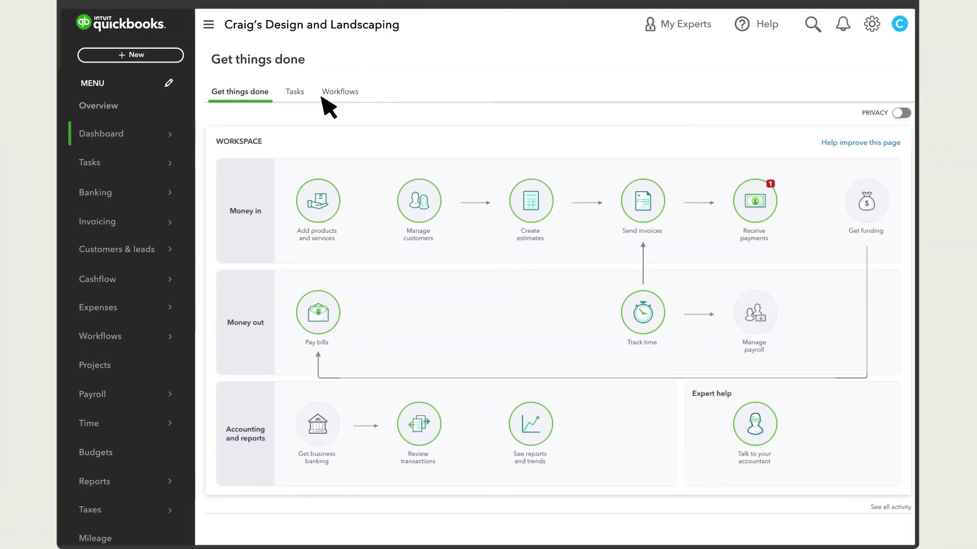
Check the approval task, then open the pending $5,500 Dan's Nursery bill from the Bills list
click(295, 92)
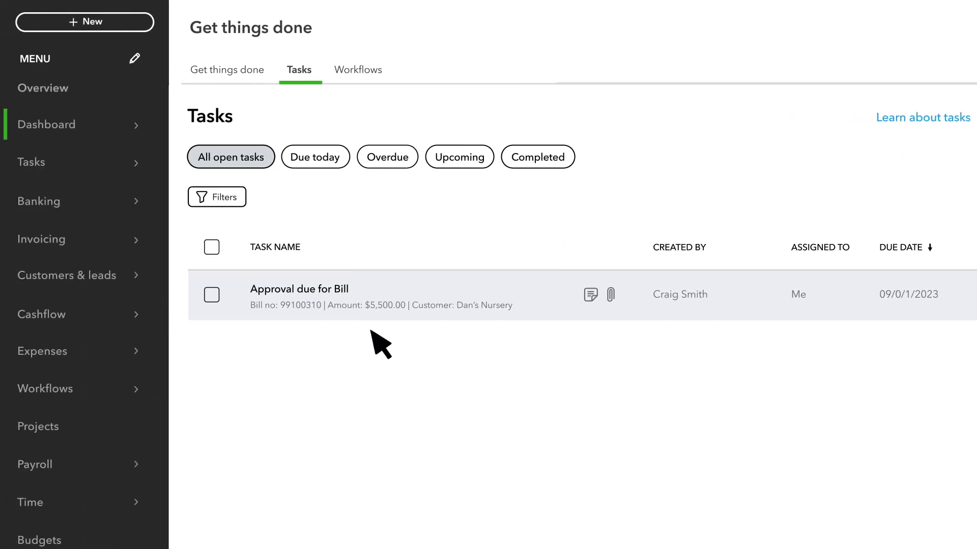
mouse_move(94, 351)
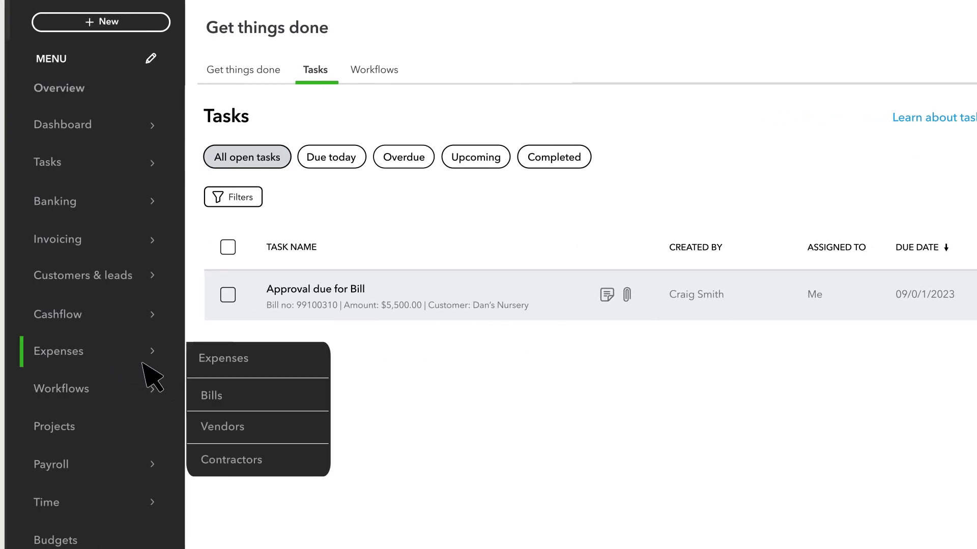
click(237, 395)
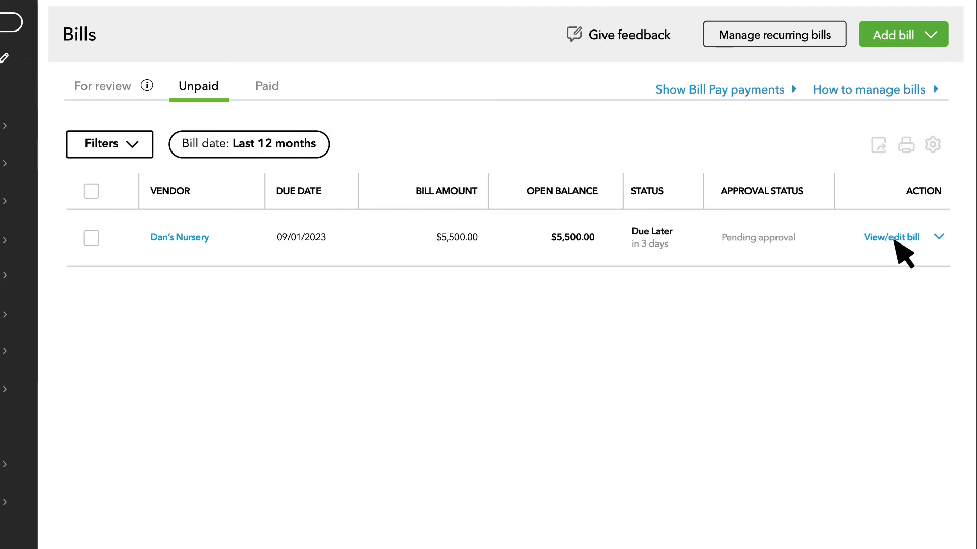
click(895, 244)
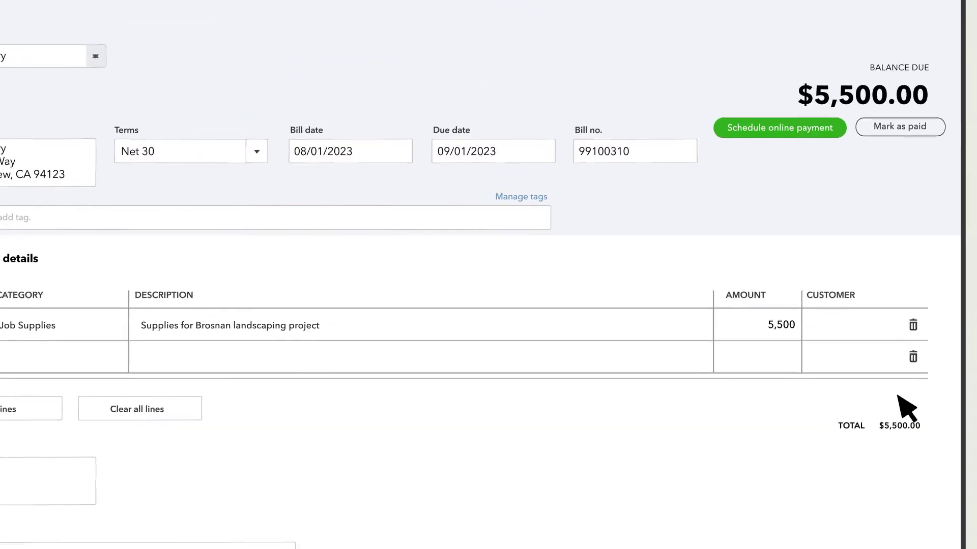